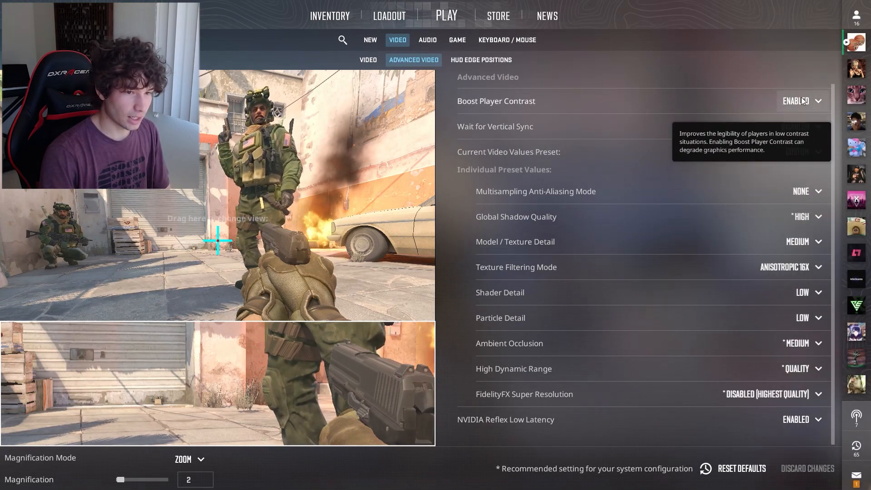
# Step: Disable Boost Player Contrast and set Global Shadow Quality to Low in the advanced video settings
pyautogui.click(812, 102)
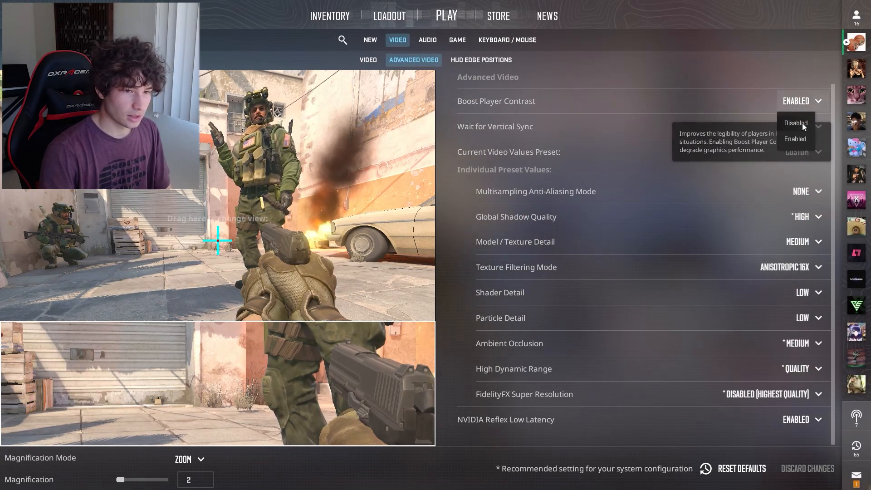
pyautogui.click(797, 124)
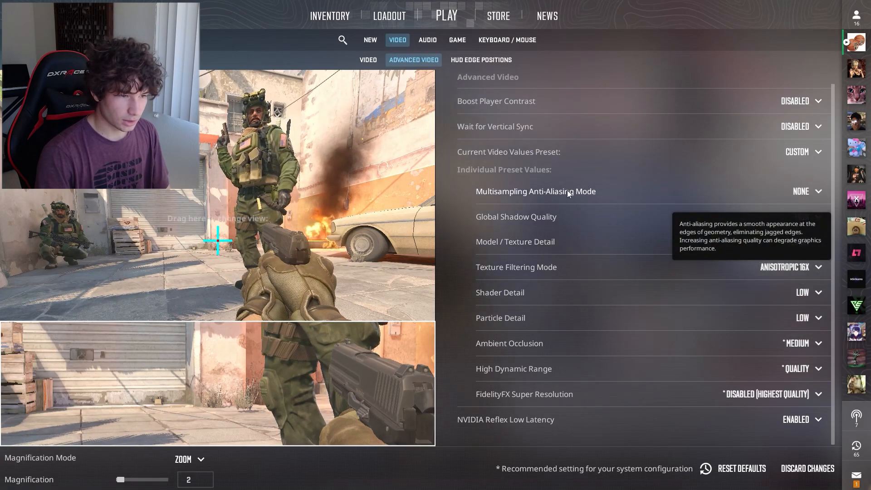
pyautogui.click(813, 218)
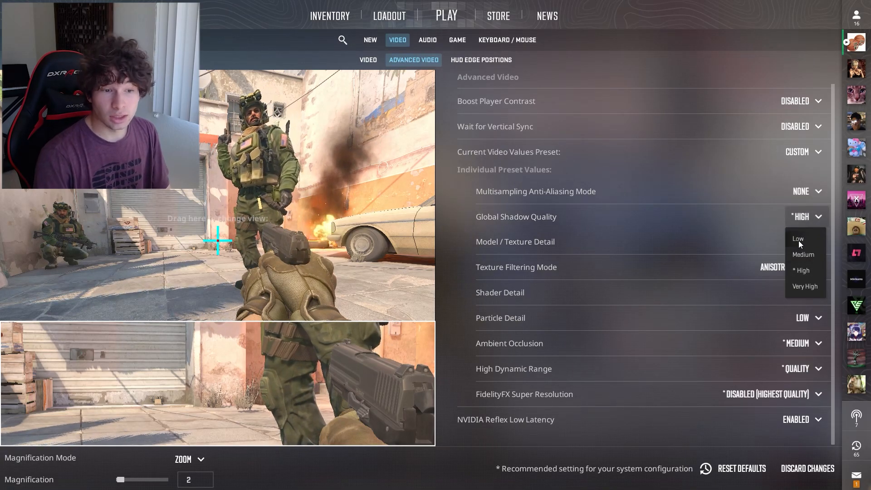
pyautogui.click(803, 240)
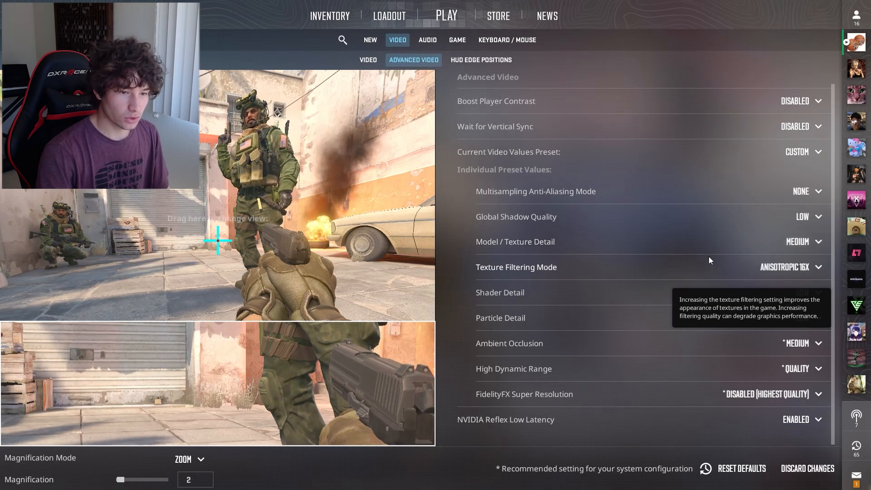
# Step: Set Model / Texture Detail to Low and Ambient Occlusion to Disabled
pyautogui.click(813, 239)
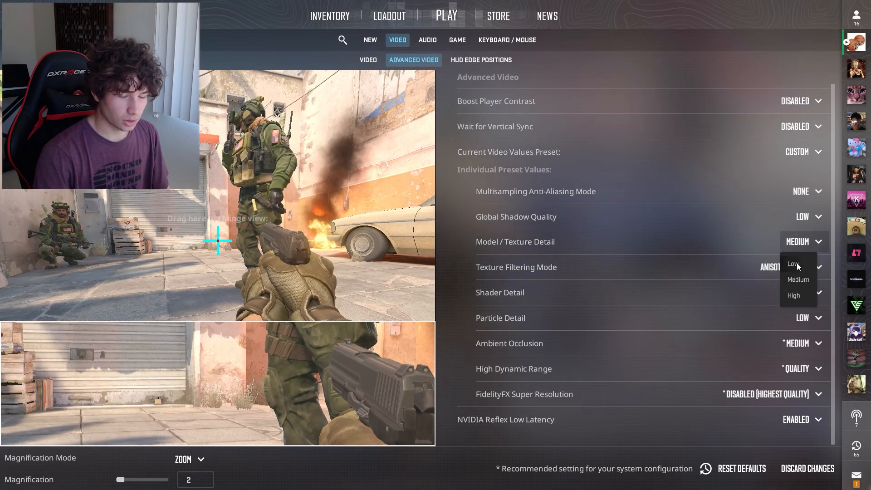
pyautogui.click(797, 263)
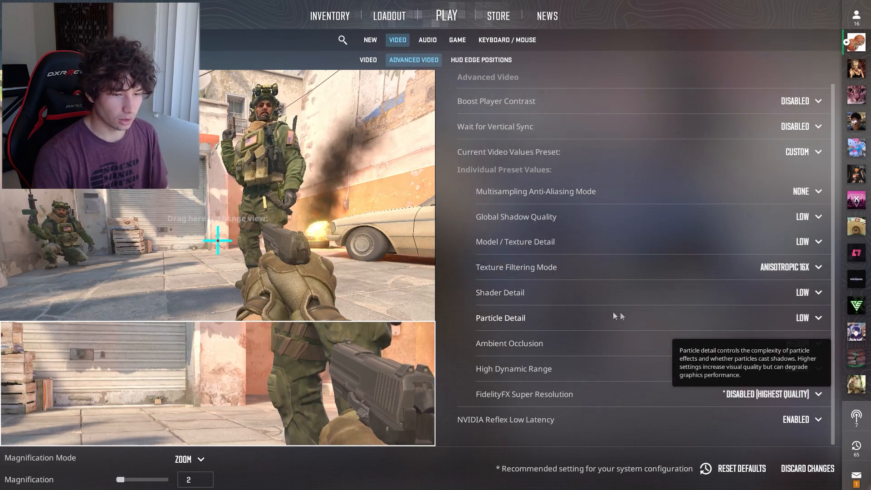
pyautogui.click(811, 343)
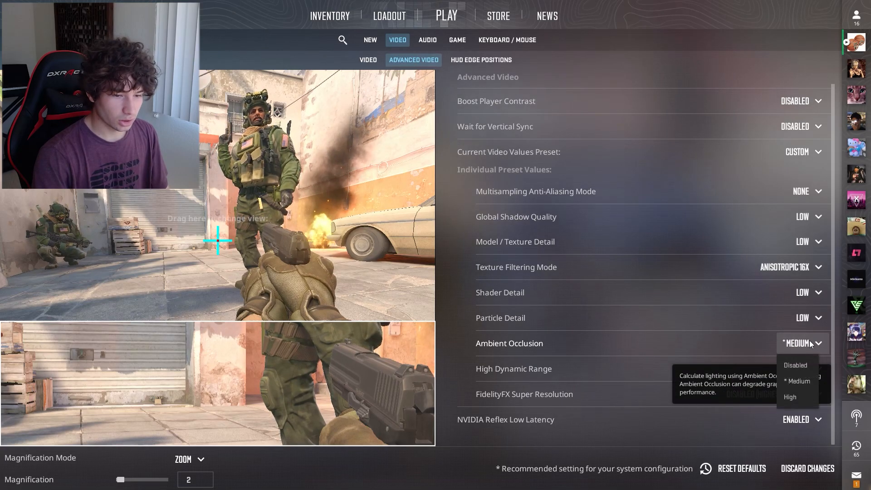
pyautogui.click(797, 367)
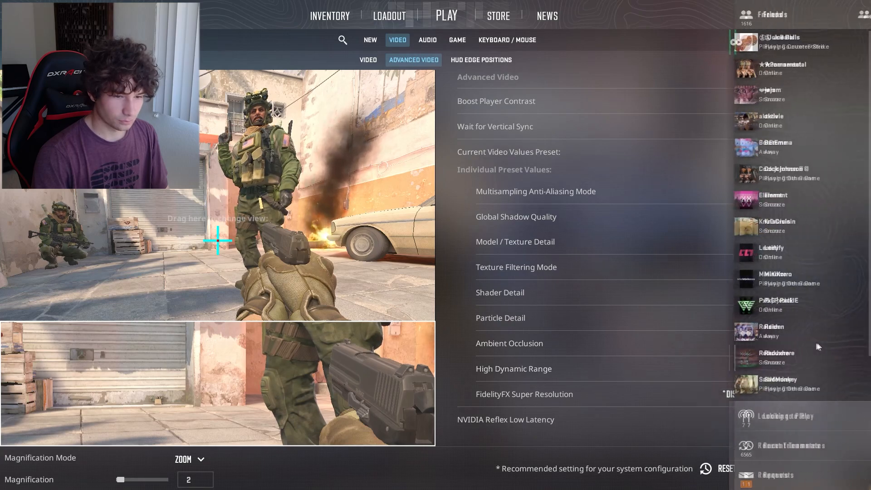
# Step: Examine the available High Dynamic Range options without picking a different one
pyautogui.click(816, 370)
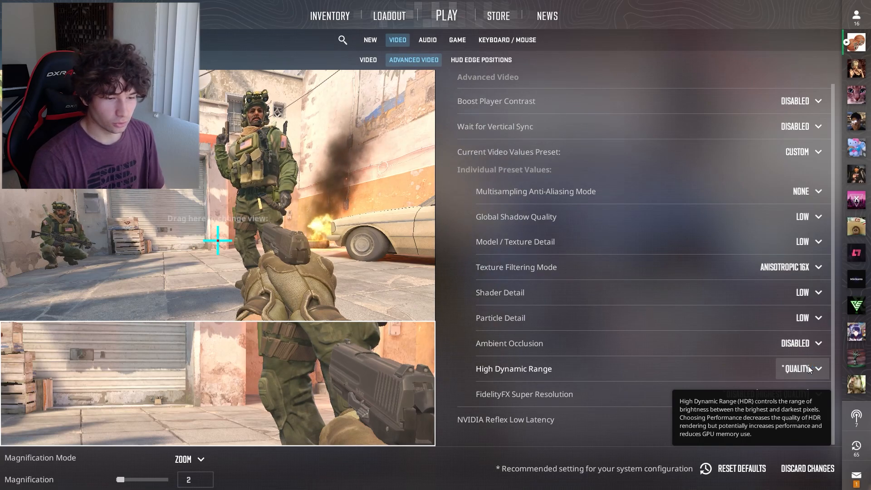
pyautogui.click(807, 369)
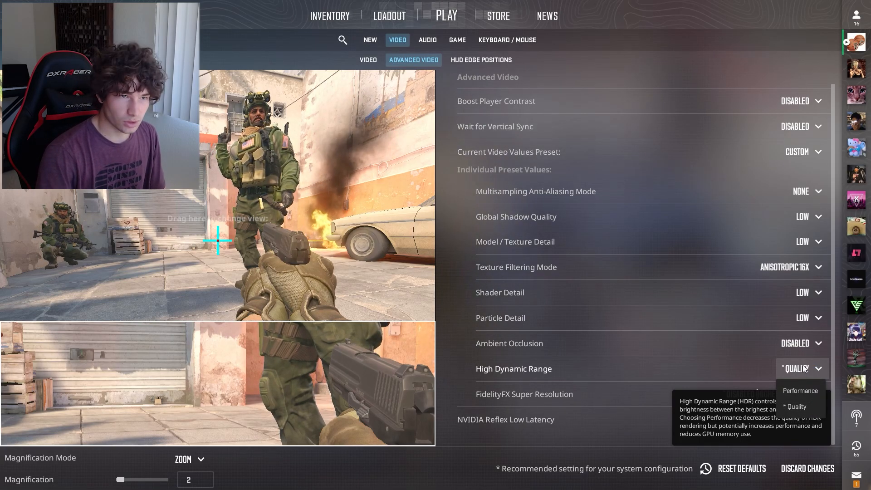
pyautogui.click(802, 369)
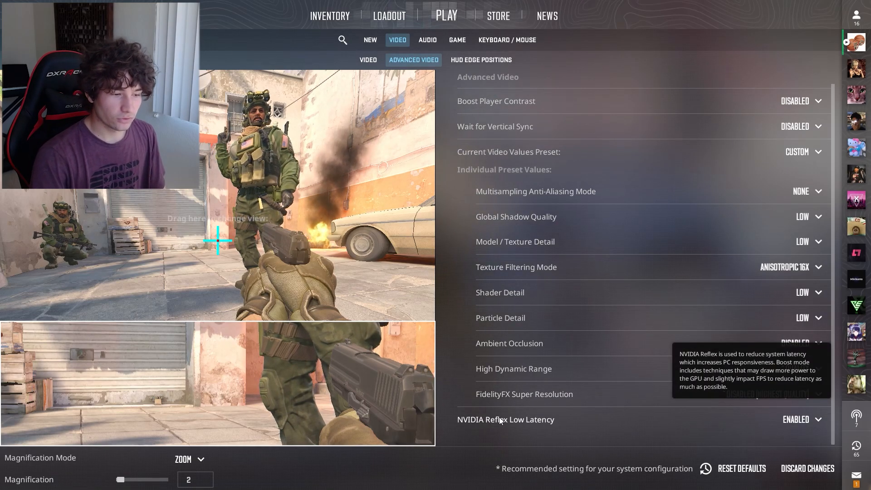
# Step: Examine the NVIDIA Reflex Low Latency options and choose Enabled
pyautogui.click(803, 420)
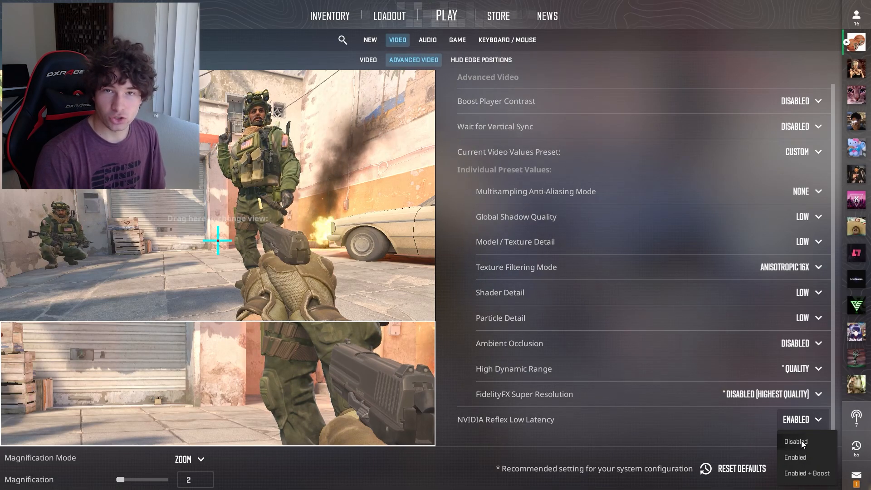
pyautogui.click(799, 457)
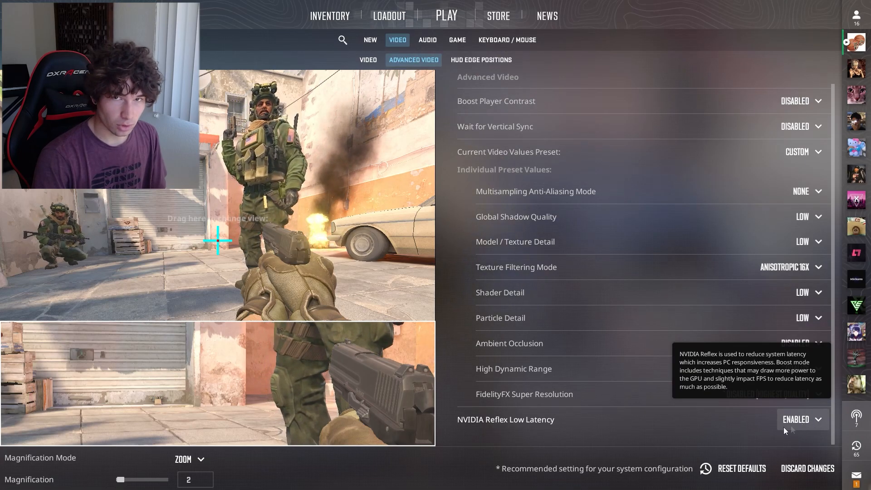
pyautogui.click(793, 423)
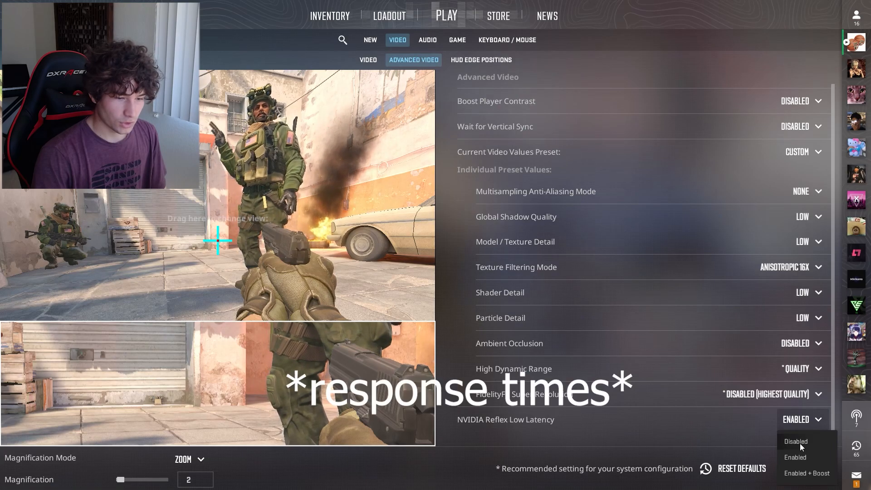
pyautogui.click(812, 421)
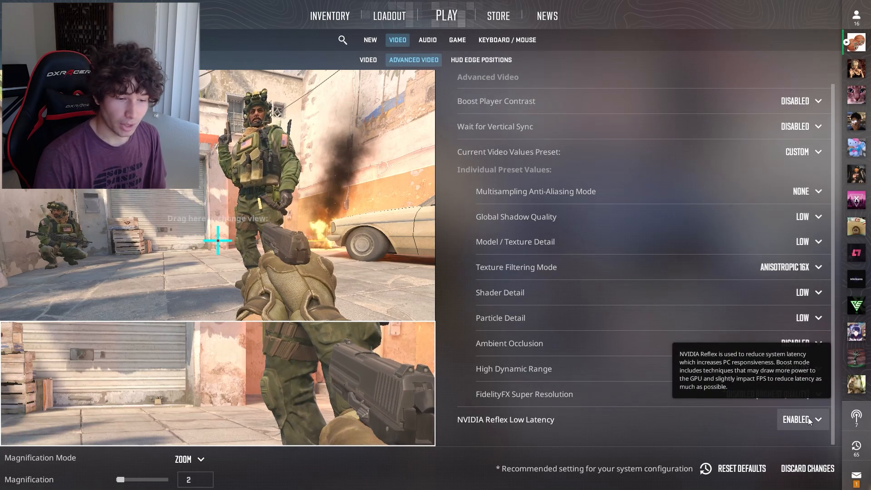
pyautogui.click(804, 422)
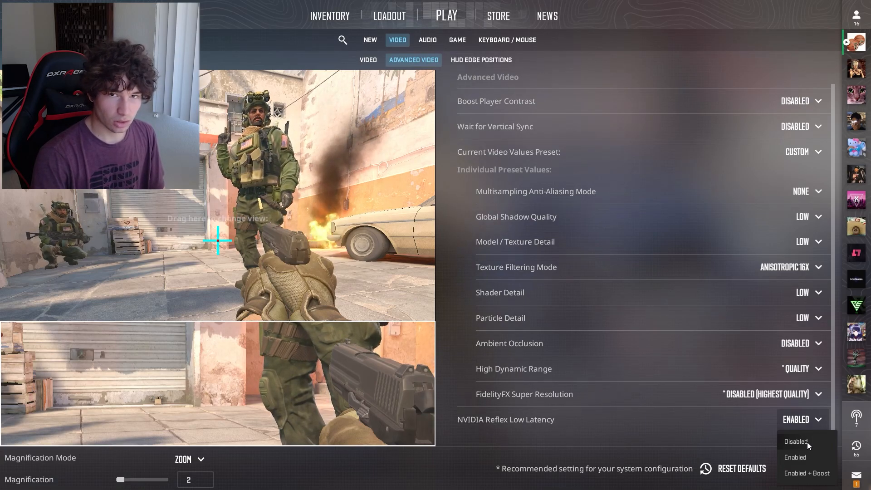
pyautogui.click(808, 420)
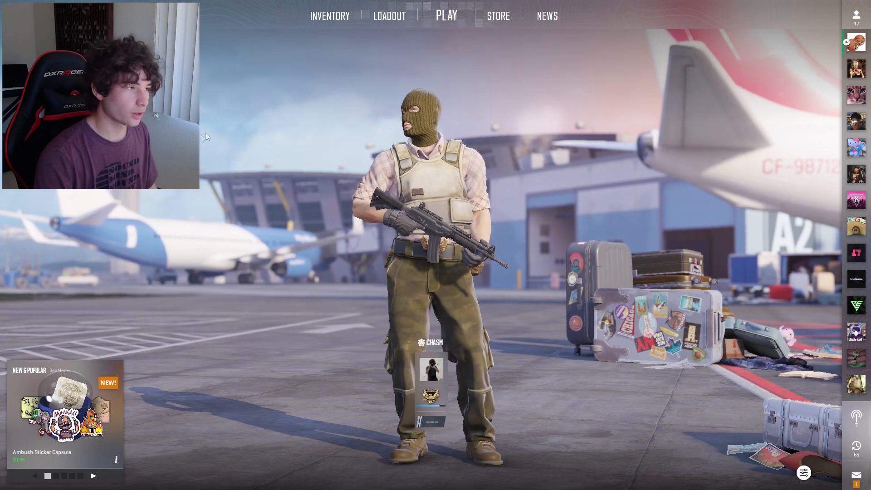
# Step: Open the game settings from the main menu and go to the Advanced Video settings
pyautogui.click(43, 16)
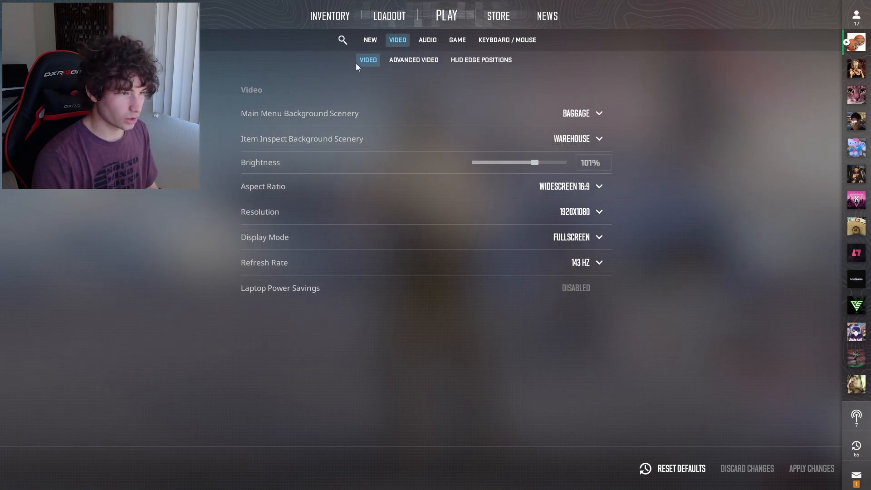
pyautogui.click(387, 62)
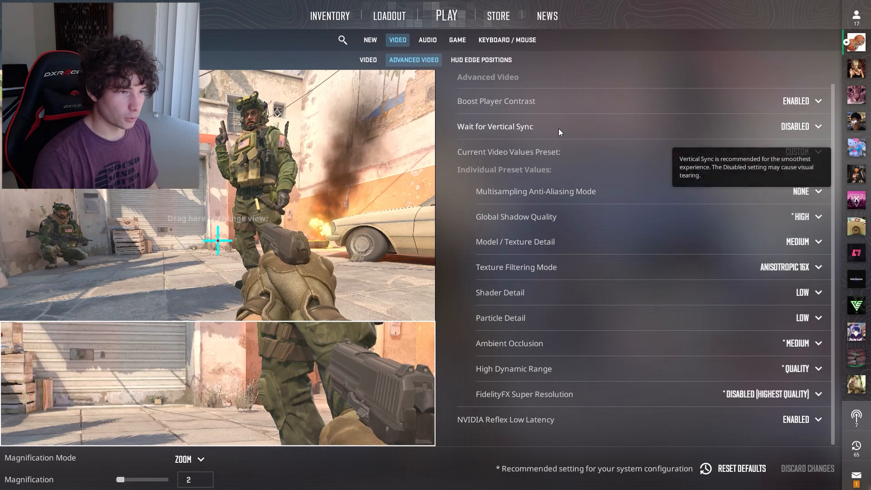
pyautogui.moveTo(535, 99)
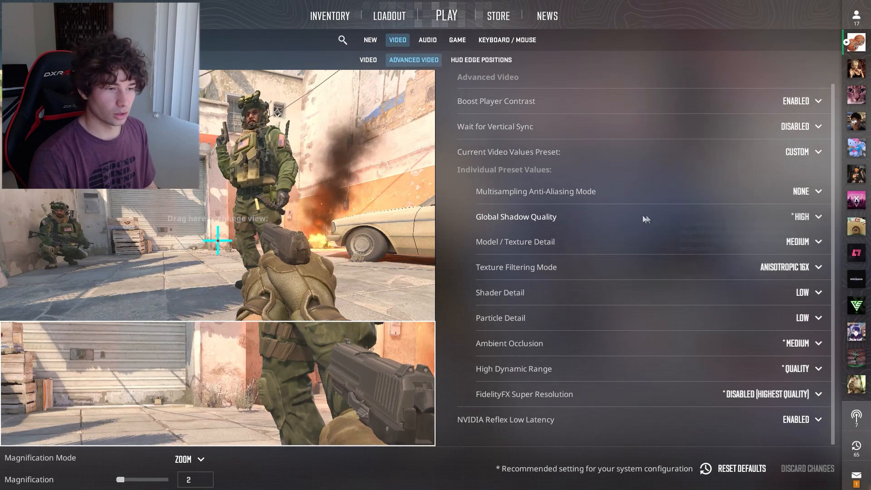
# Step: Examine the Global Shadow Quality options and choose High
pyautogui.click(809, 219)
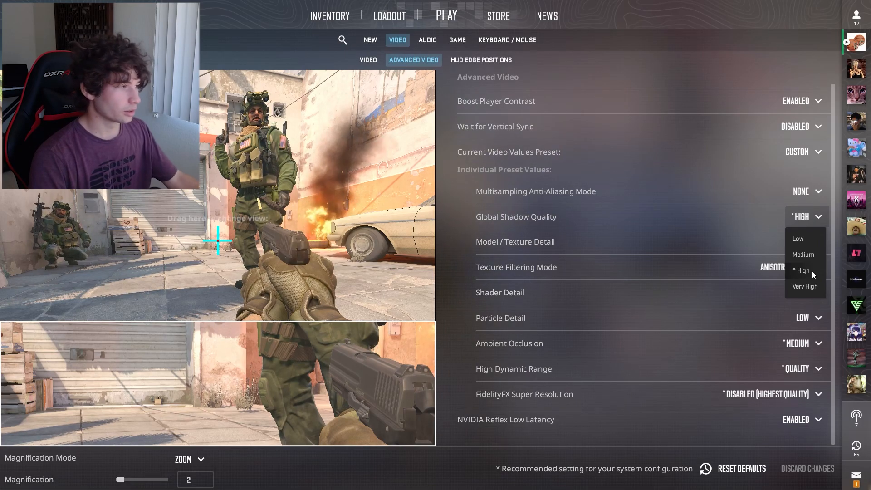
pyautogui.click(813, 271)
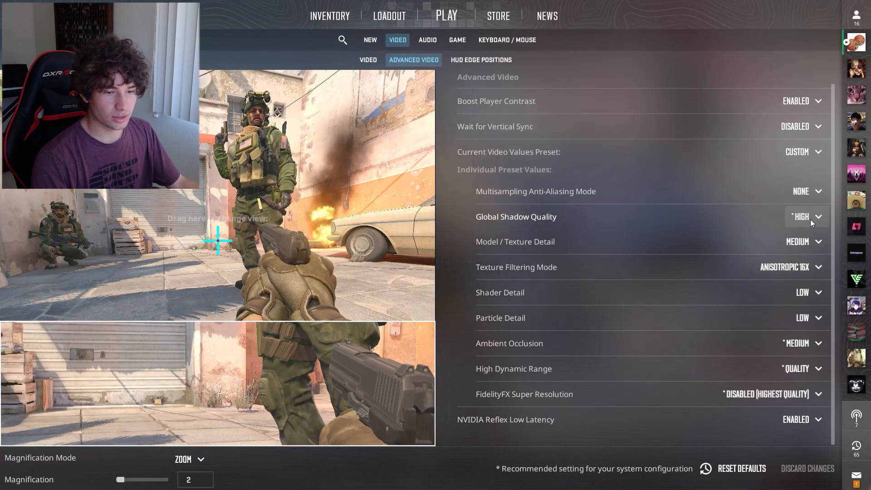
pyautogui.click(810, 218)
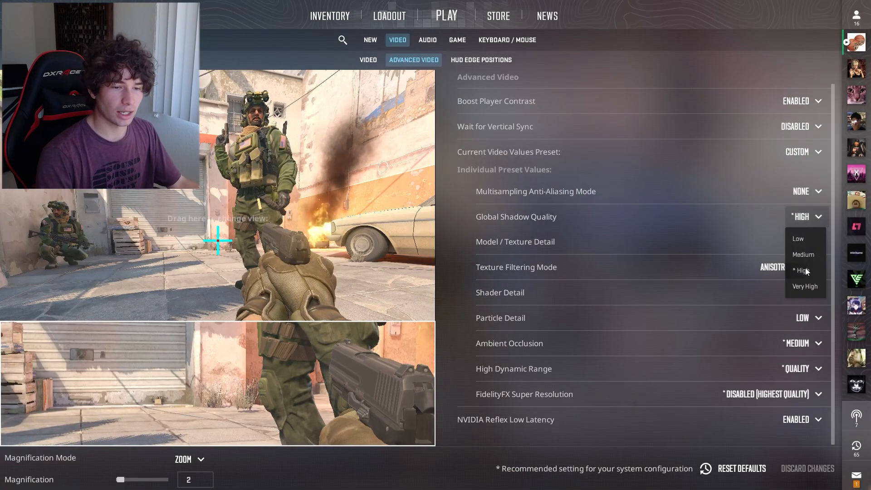
pyautogui.click(806, 270)
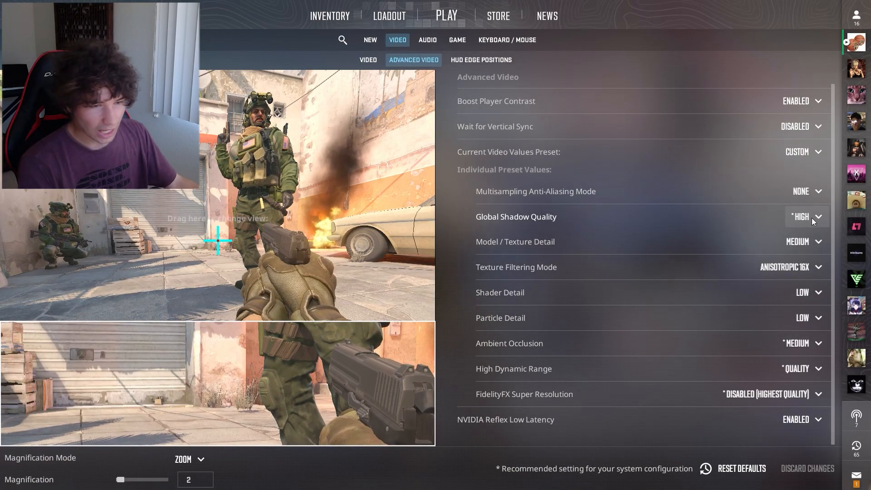
pyautogui.click(812, 218)
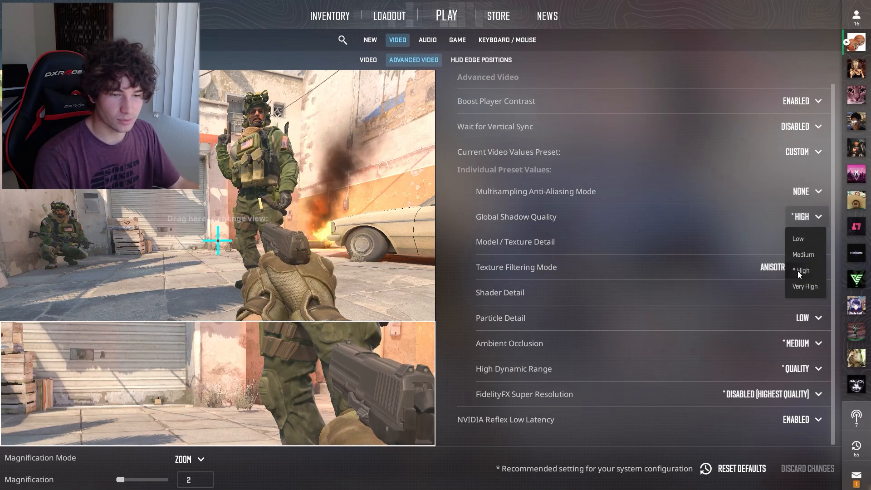
pyautogui.click(810, 216)
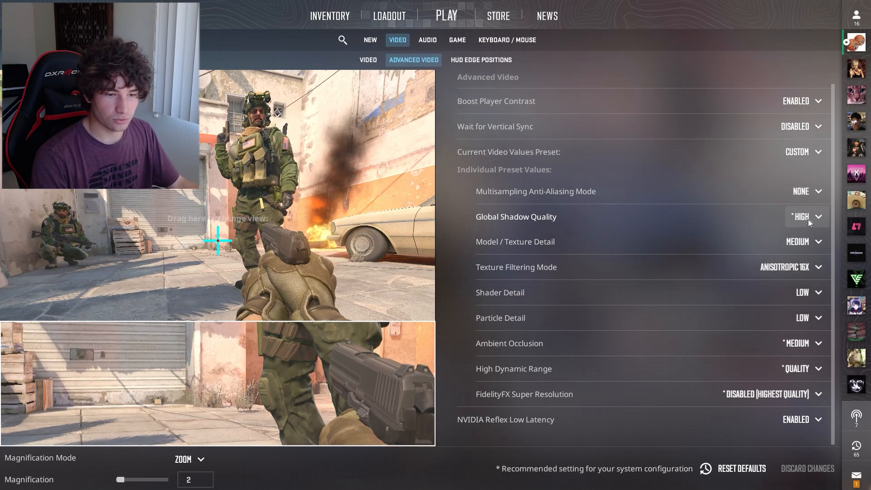
pyautogui.click(811, 217)
pyautogui.click(804, 272)
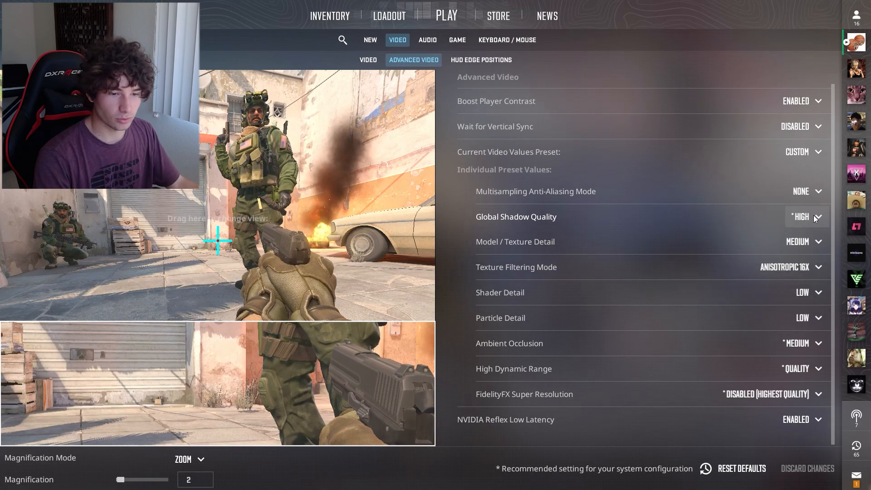
pyautogui.click(813, 216)
pyautogui.click(808, 216)
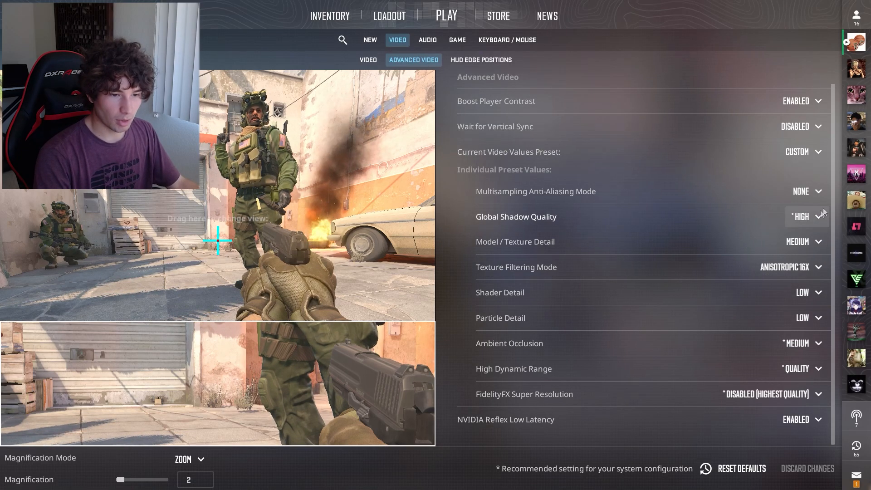
# Step: Examine the options for Model / Texture Detail and Ambient Occlusion without picking different ones
pyautogui.click(805, 246)
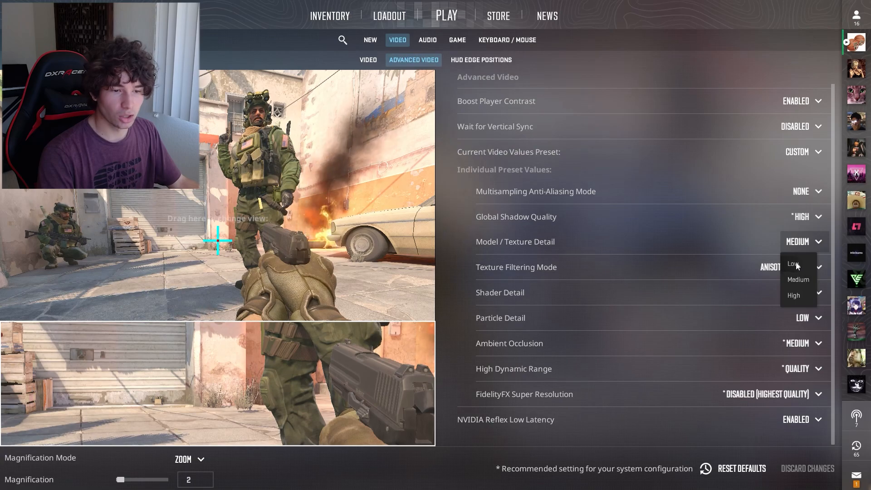
pyautogui.click(817, 241)
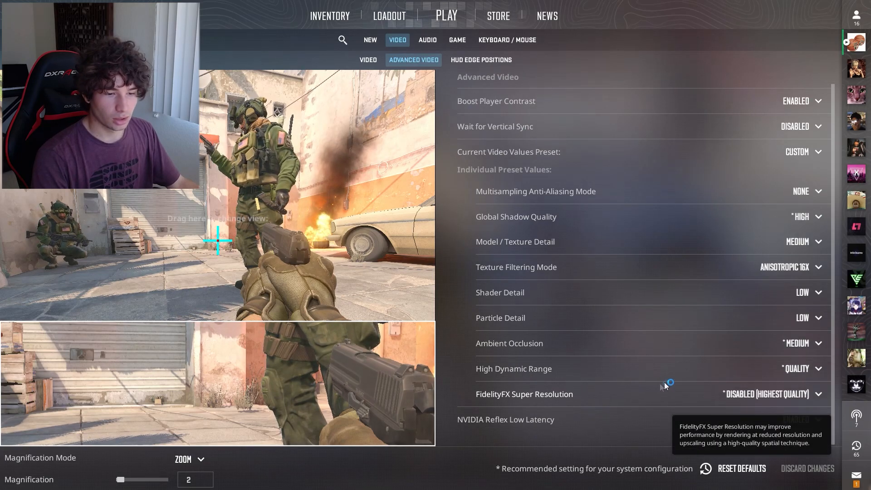
pyautogui.click(812, 343)
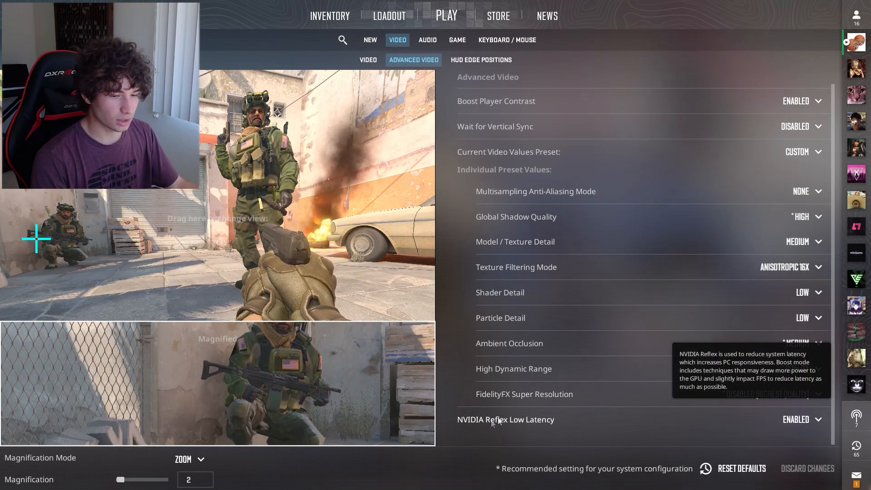
# Step: Examine the NVIDIA Reflex Low Latency options again without picking a different one
pyautogui.click(813, 419)
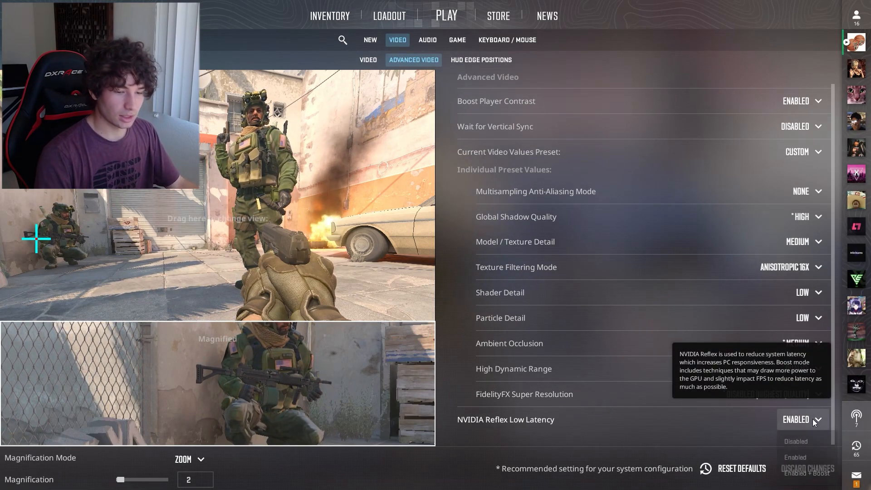
pyautogui.click(813, 418)
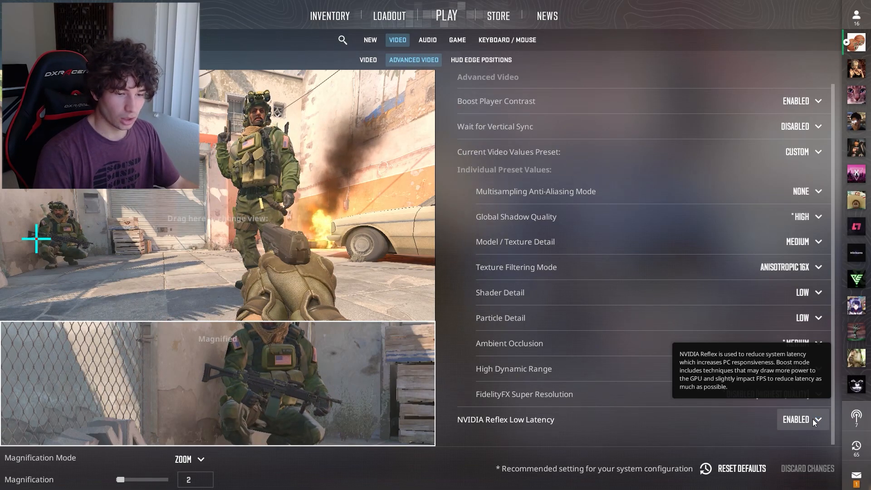
pyautogui.click(812, 419)
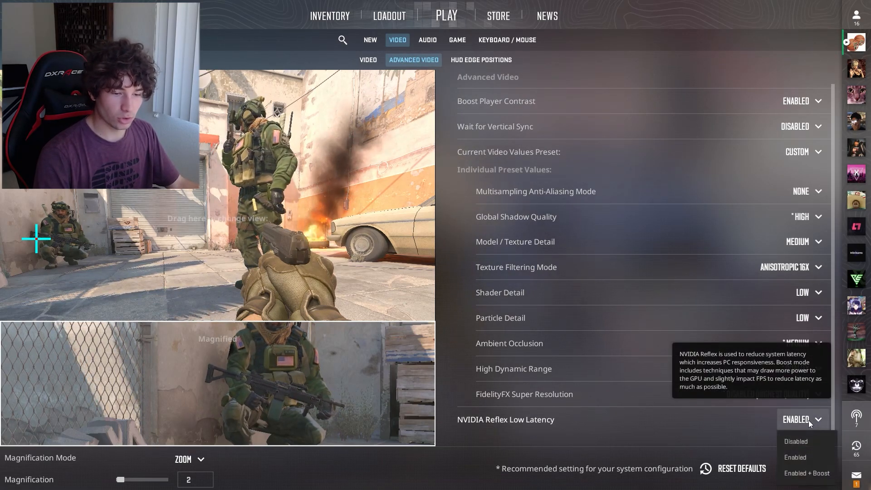
pyautogui.click(819, 418)
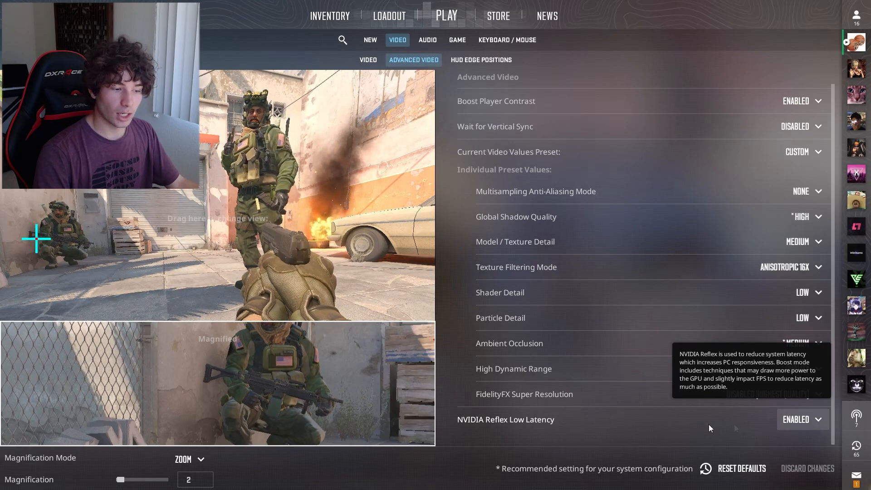
# Step: Go from the NVIDIA Reflex Low Latency option to the Audio settings and examine the Perspective Correction setting
pyautogui.click(814, 426)
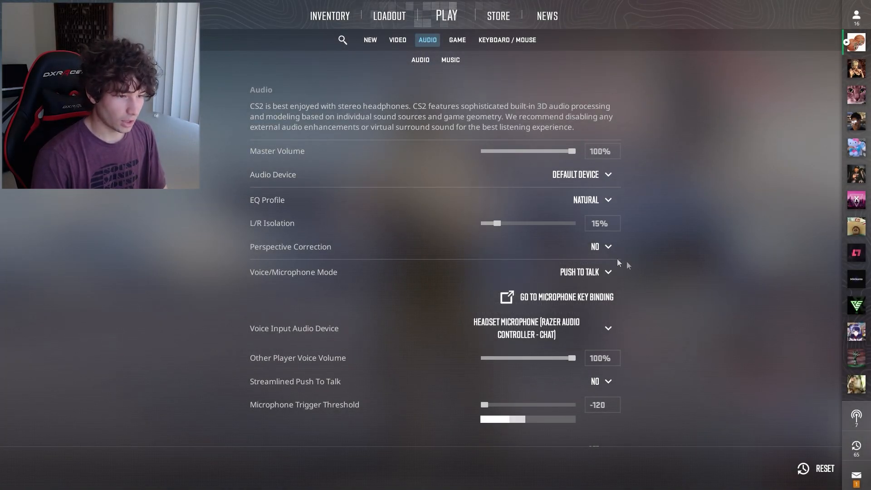
pyautogui.moveTo(601, 252)
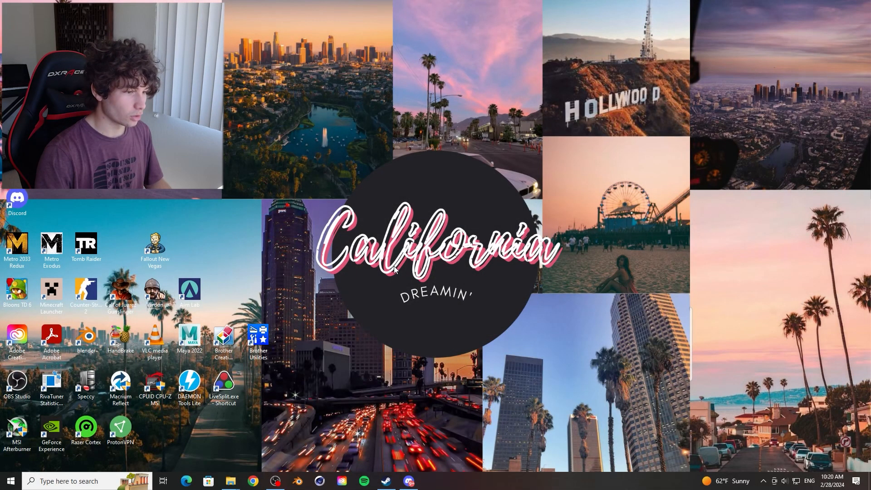
# Step: Switch to the NVIDIA Control Panel from the desktop and review the scaling settings under Adjust Desktop Size and Position
pyautogui.rightClick(399, 259)
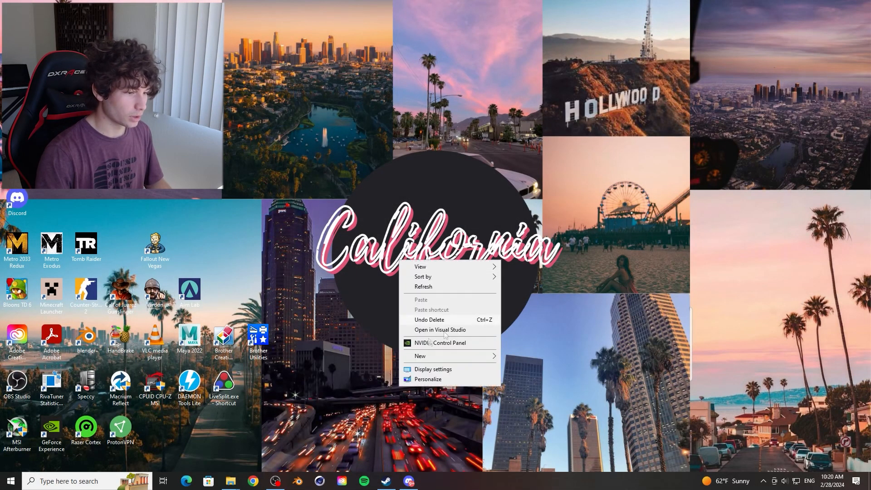
pyautogui.press('Escape')
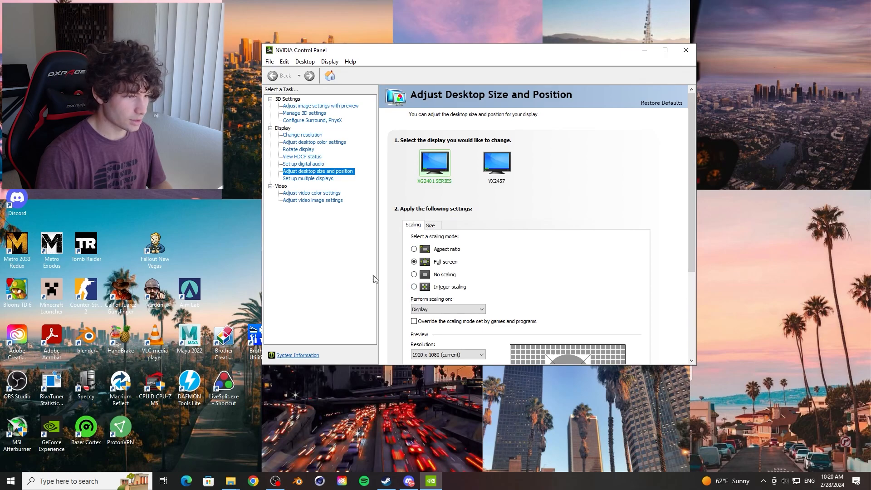
pyautogui.scroll(-2, 566, 278)
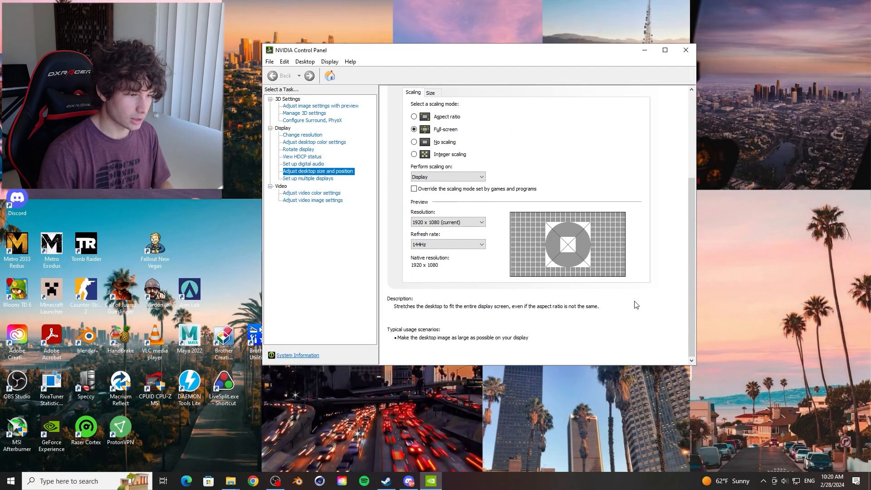
pyautogui.scroll(5, 634, 303)
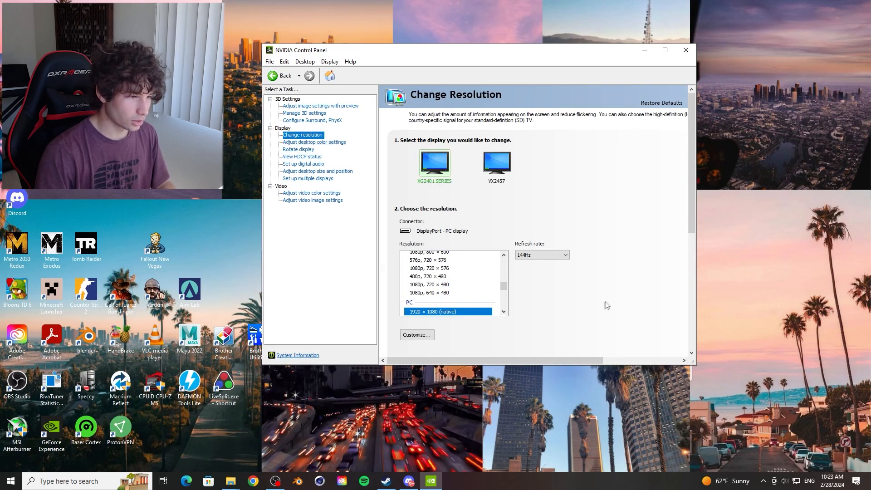
# Step: In Change Resolution, define a custom resolution with 1280 horizontal pixels and 960 vertical lines
pyautogui.scroll(-2, 448, 293)
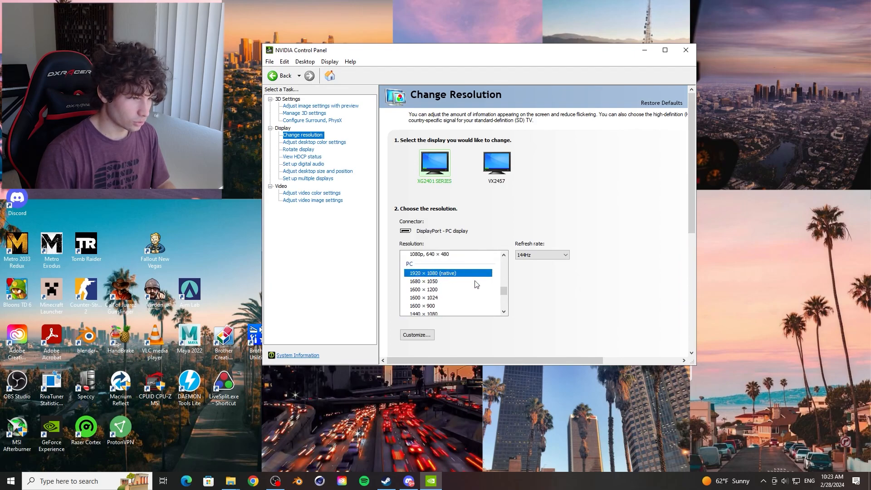
pyautogui.scroll(-2, 438, 300)
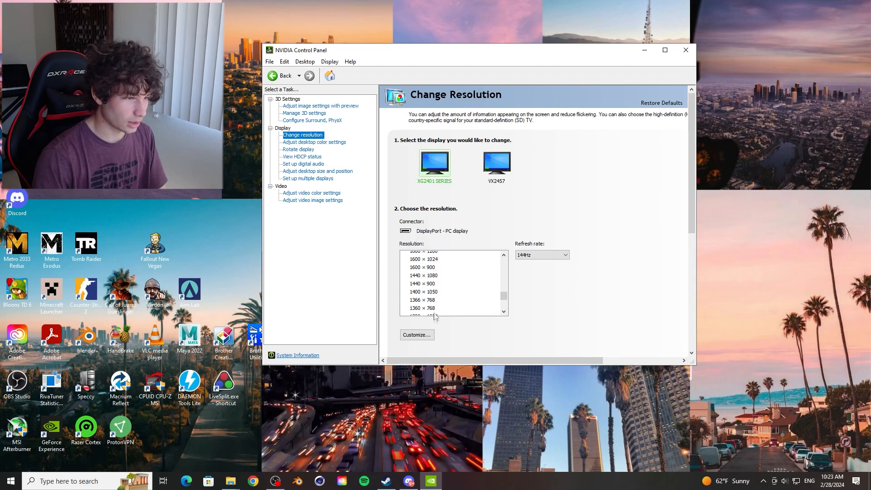
pyautogui.scroll(2, 448, 292)
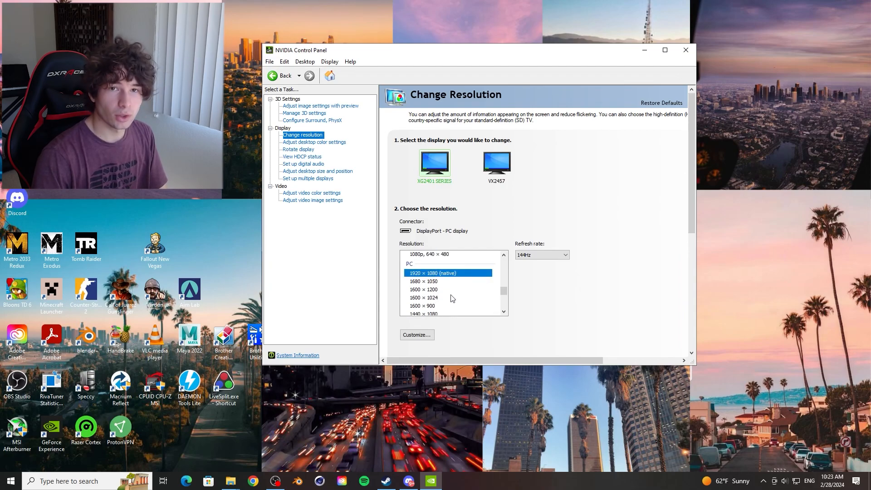
pyautogui.click(414, 335)
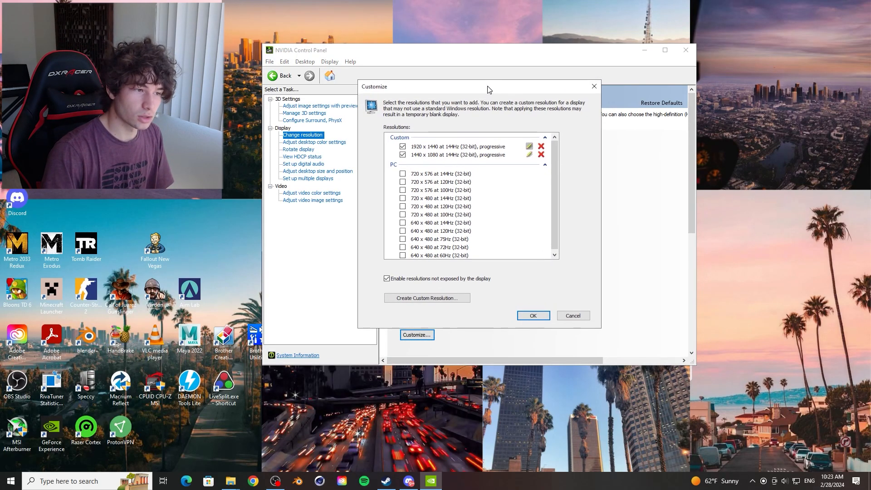
pyautogui.click(426, 306)
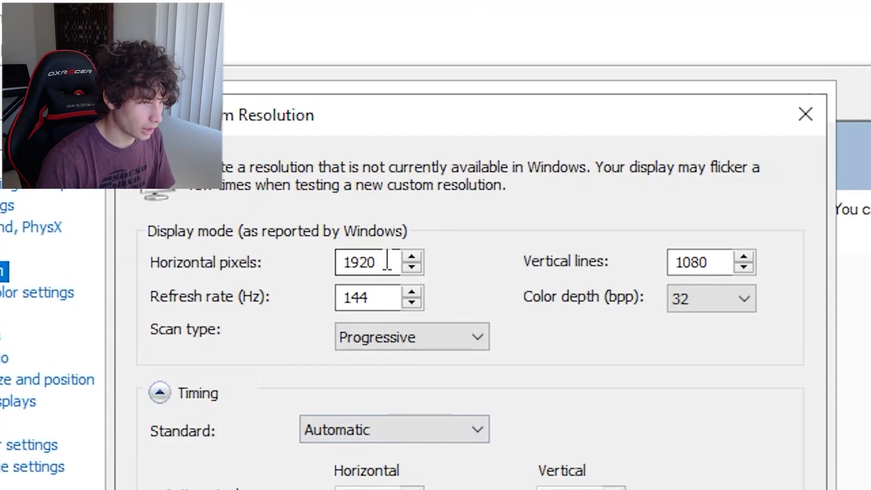
pyautogui.moveTo(452, 131); pyautogui.dragTo(419, 136)
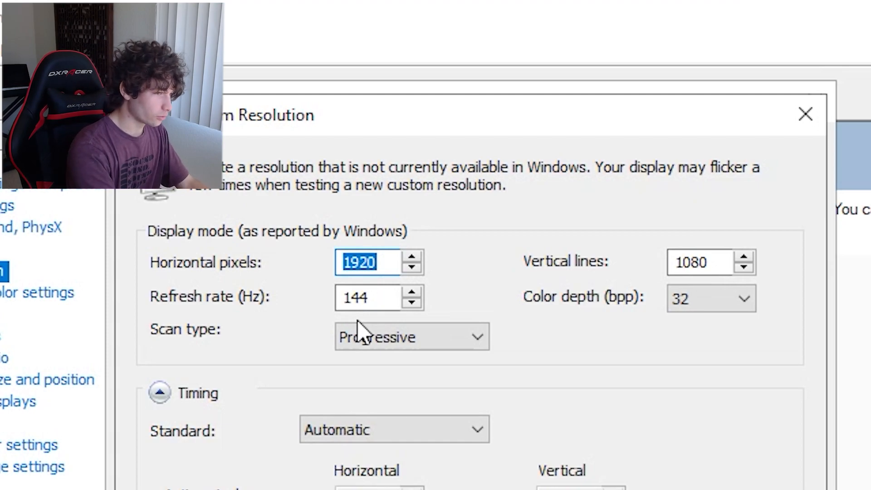
pyautogui.write('1280')
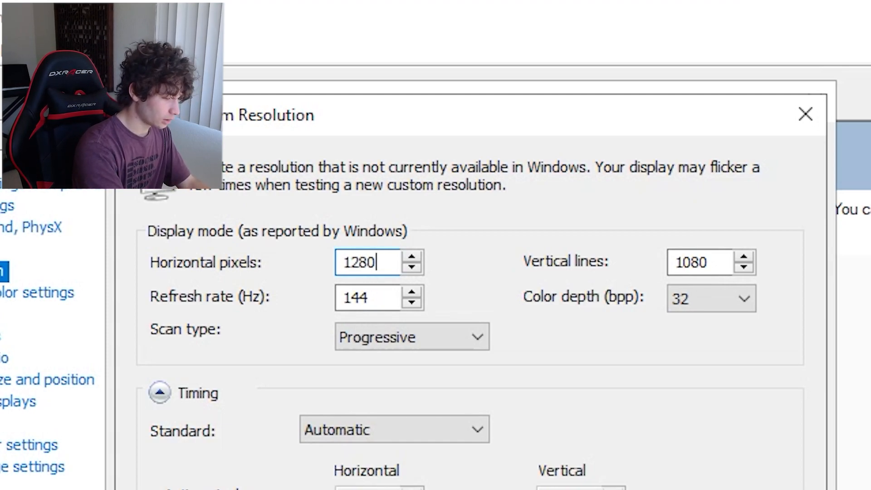
pyautogui.moveTo(714, 266); pyautogui.dragTo(665, 270)
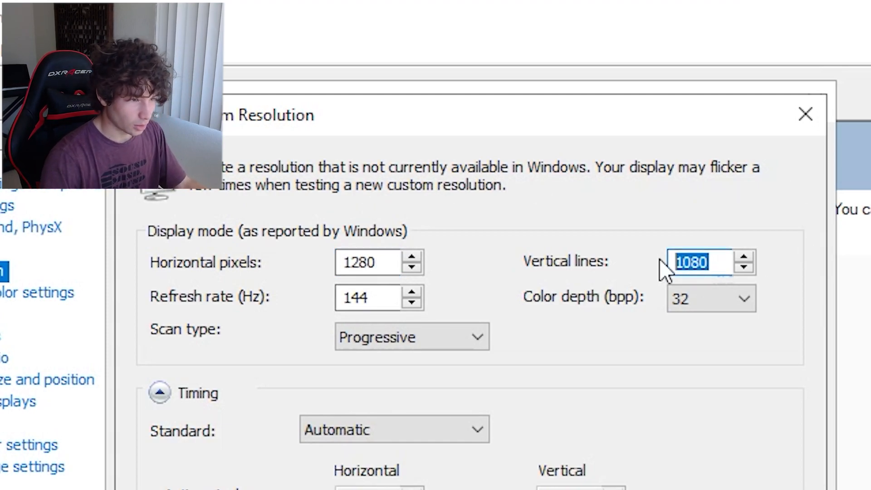
pyautogui.write('960')
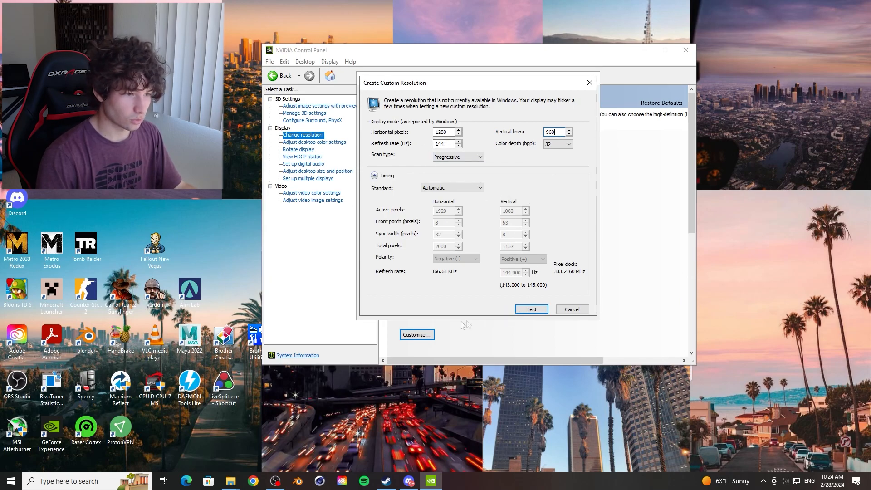
# Step: Test the custom resolution, apply 1280 × 960 to the display and keep the changed desktop configuration
pyautogui.click(532, 310)
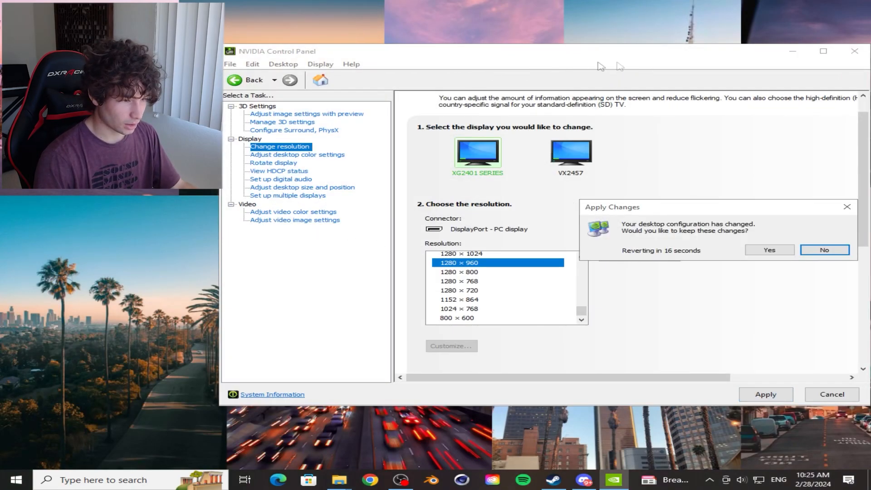
pyautogui.click(777, 253)
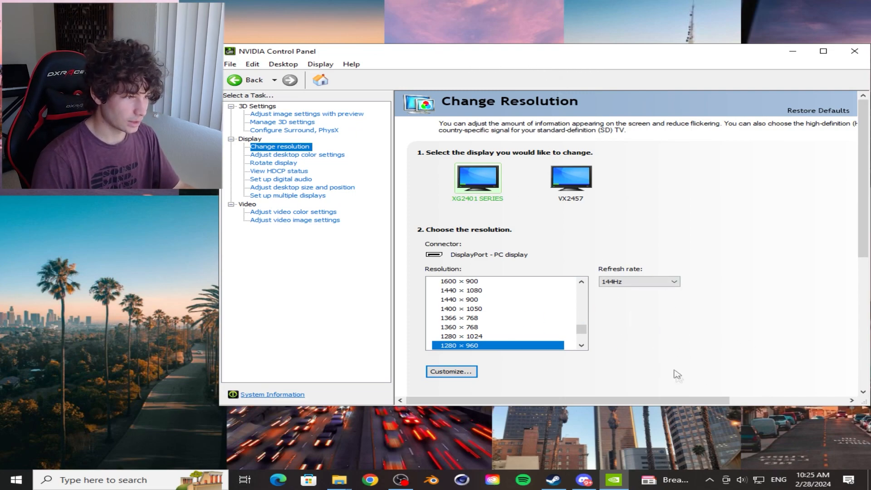
pyautogui.scroll(3, 490, 329)
pyautogui.scroll(-2, 504, 338)
pyautogui.scroll(-3, 506, 339)
pyautogui.moveTo(731, 58); pyautogui.dragTo(594, 69)
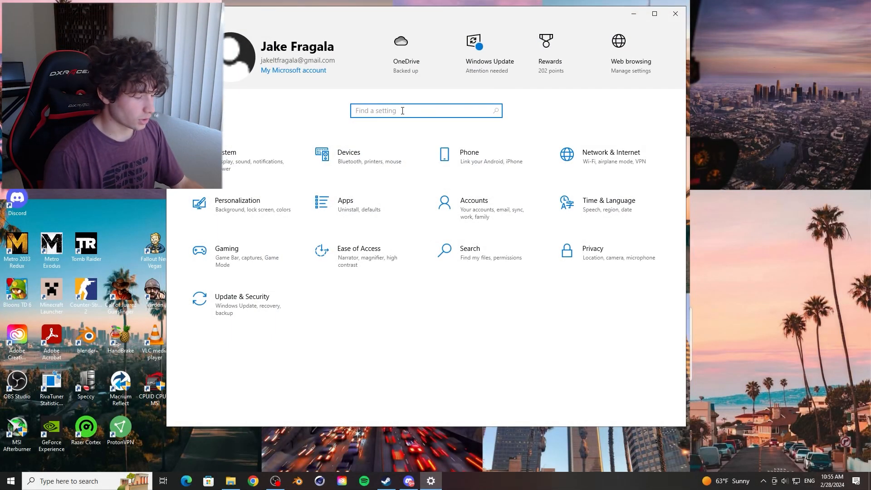
# Step: Search Windows Settings for "resolu" and open the setting that changes the resolution of the display
pyautogui.write('reolsut')
pyautogui.press('BackSpace')
pyautogui.press('BackSpace')
pyautogui.press('BackSpace')
pyautogui.press('BackSpace')
pyautogui.press('BackSpace')
pyautogui.write('solu')
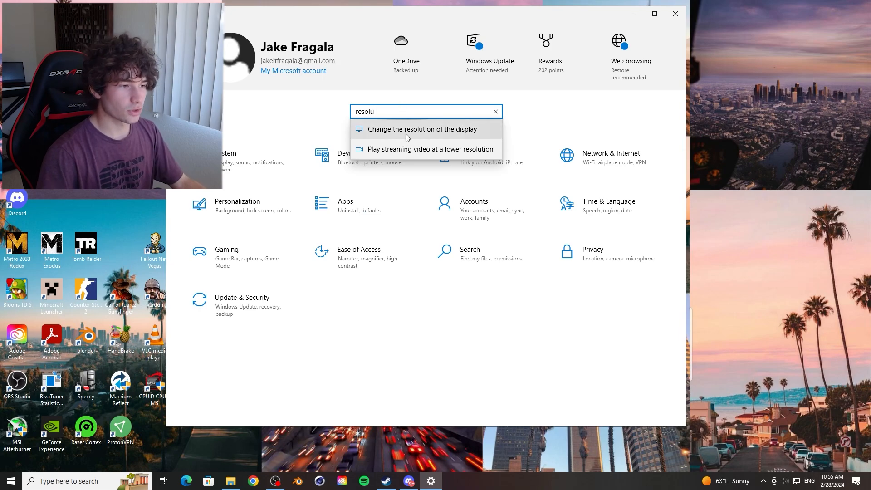
pyautogui.click(406, 131)
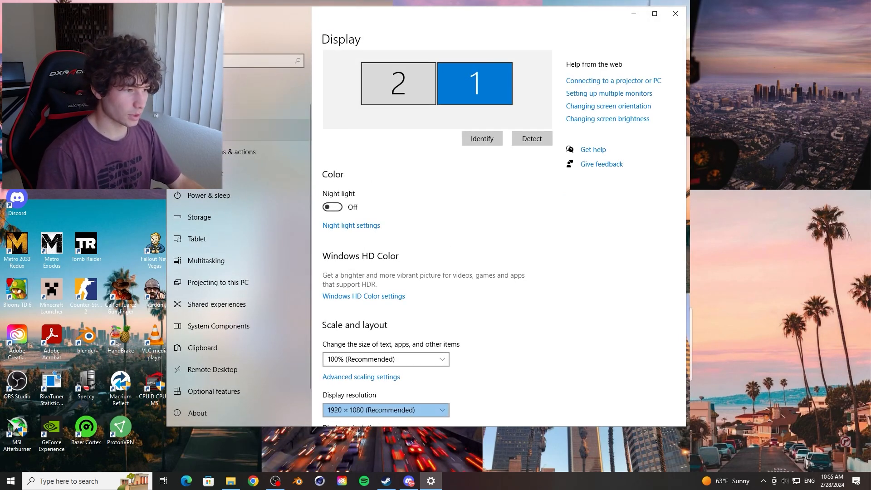
# Step: Set the display resolution of the main monitor to 1280 × 960
pyautogui.scroll(-4, 566, 325)
pyautogui.click(396, 229)
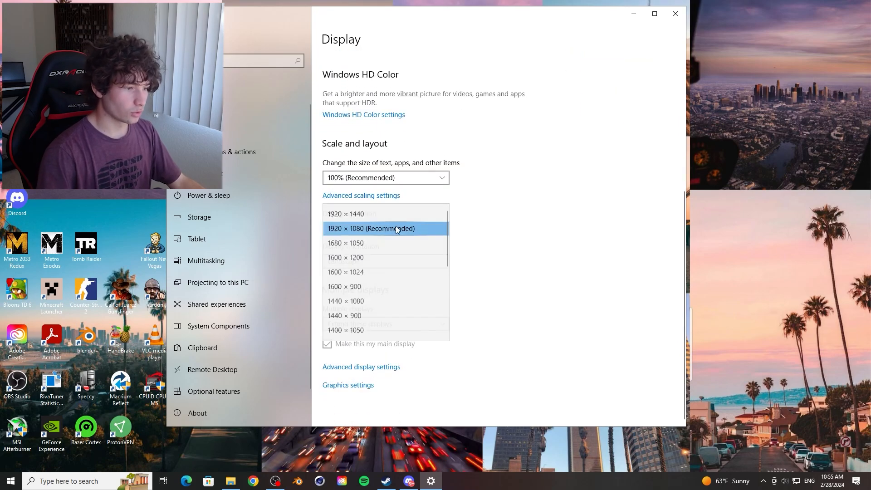
pyautogui.scroll(-2, 415, 293)
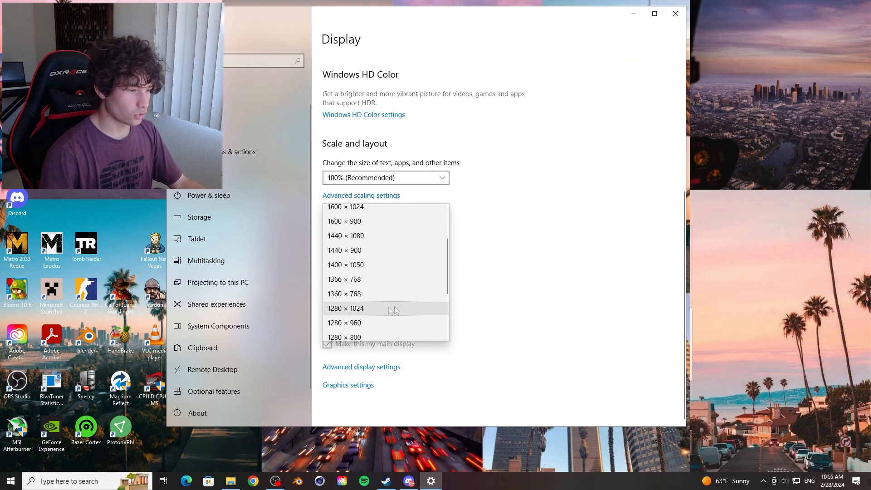
pyautogui.scroll(-1, 372, 311)
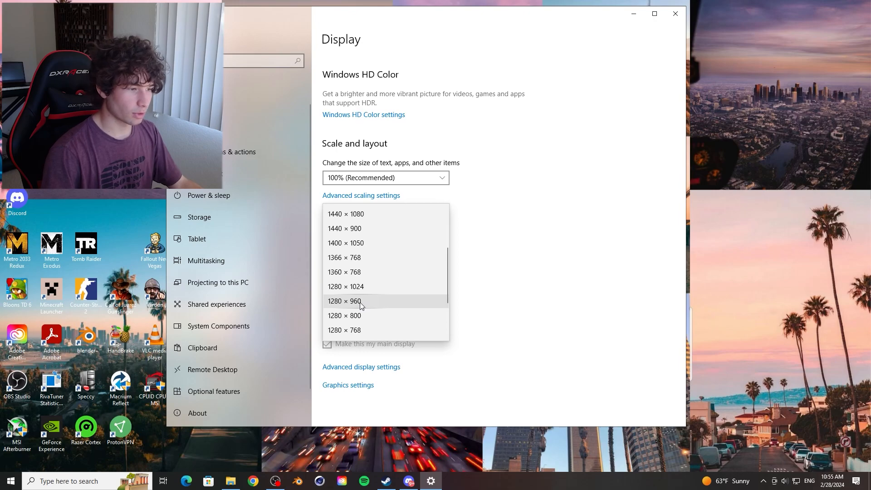
pyautogui.scroll(3, 365, 308)
pyautogui.scroll(-2, 365, 309)
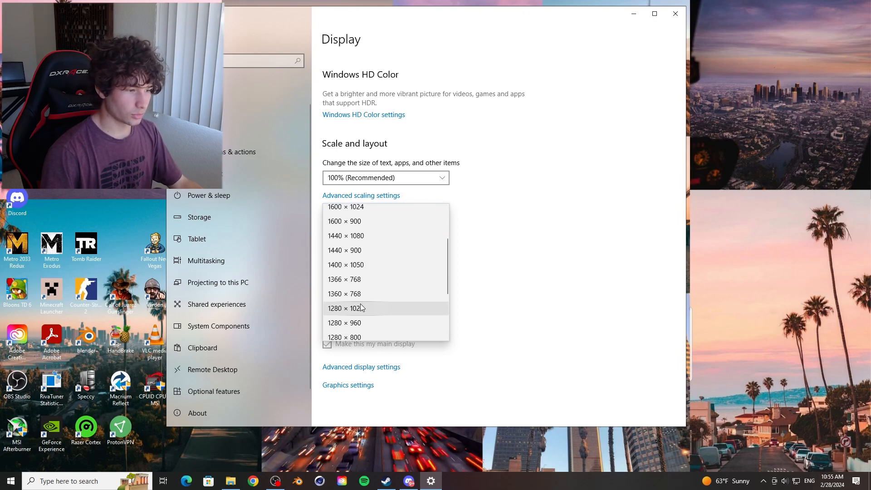
pyautogui.click(357, 323)
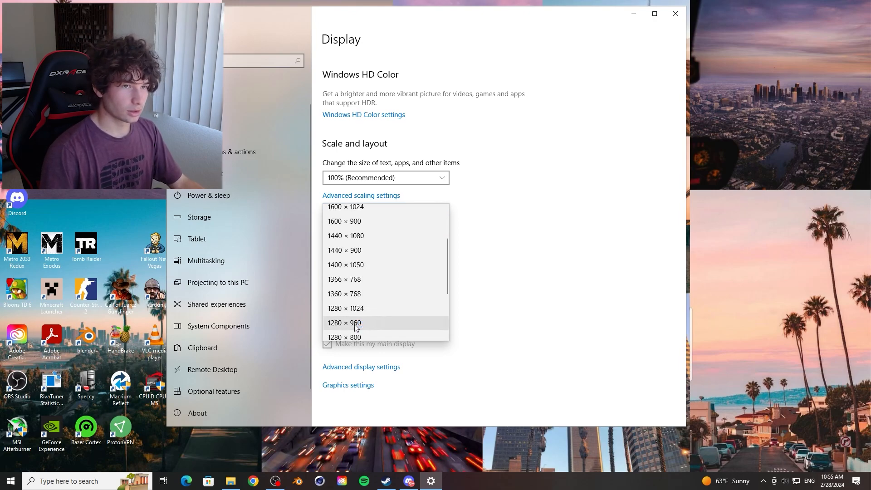